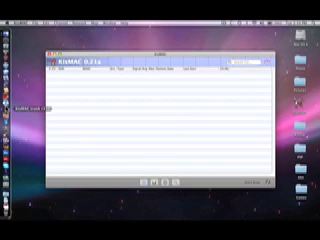
# Open the KisMAC application menu above the empty network list window.
pyautogui.click(20, 5)
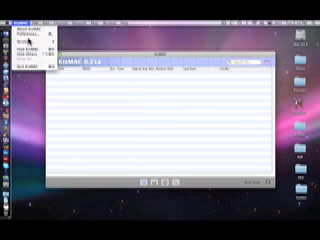
# Add the passive-mode AirPort capture driver in KisMAC's Driver preferences, then close Preferences.
pyautogui.click(32, 27)
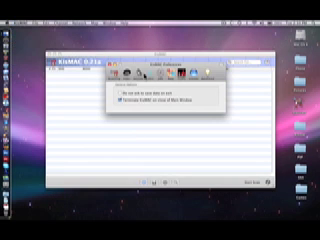
pyautogui.click(180, 72)
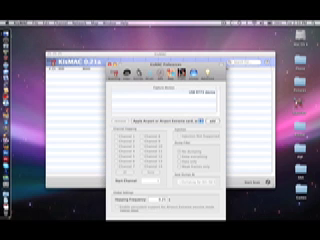
pyautogui.click(178, 102)
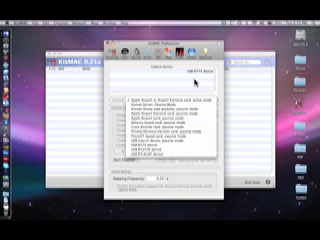
pyautogui.click(213, 80)
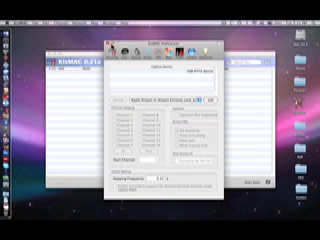
pyautogui.press('Escape')
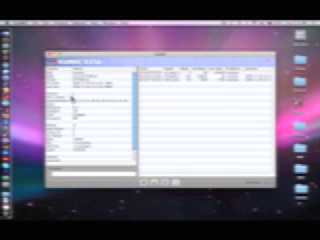
# Select a row in the network's properties panel while packet capture continues.
pyautogui.click(75, 99)
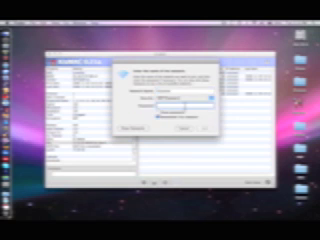
# Tick the option checkbox in the AirPort Join Other Network dialog.
pyautogui.click(158, 116)
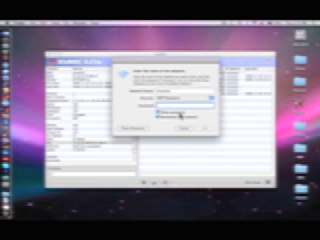